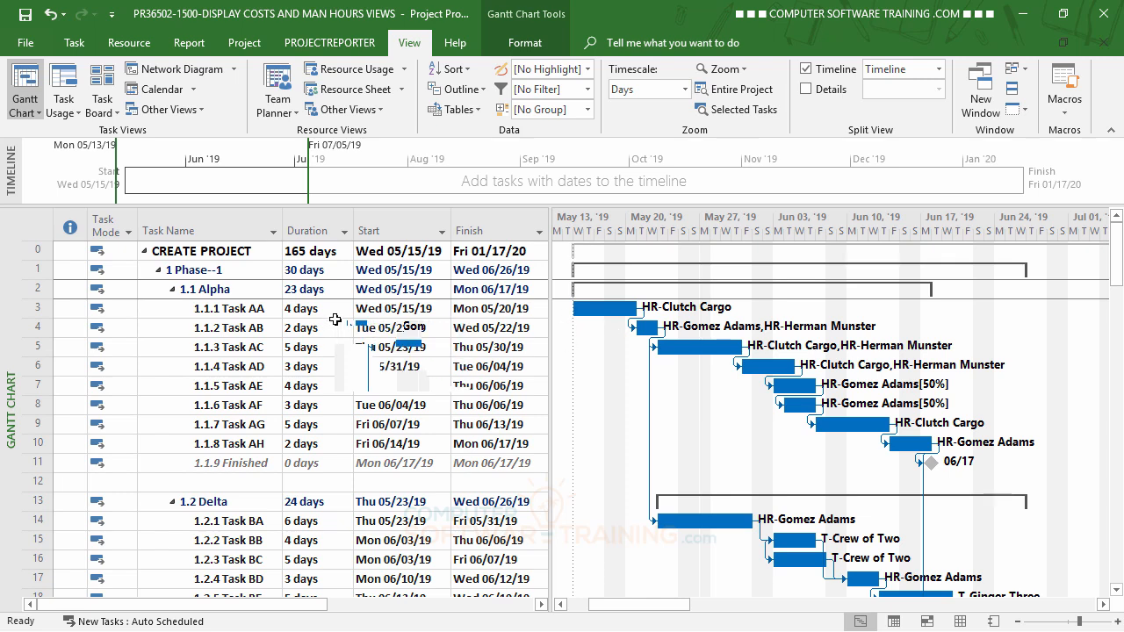
Insert a Cost column before the Start column in the Gantt Chart's task table.
{"action": "left_click", "coordinate": [409, 483]}
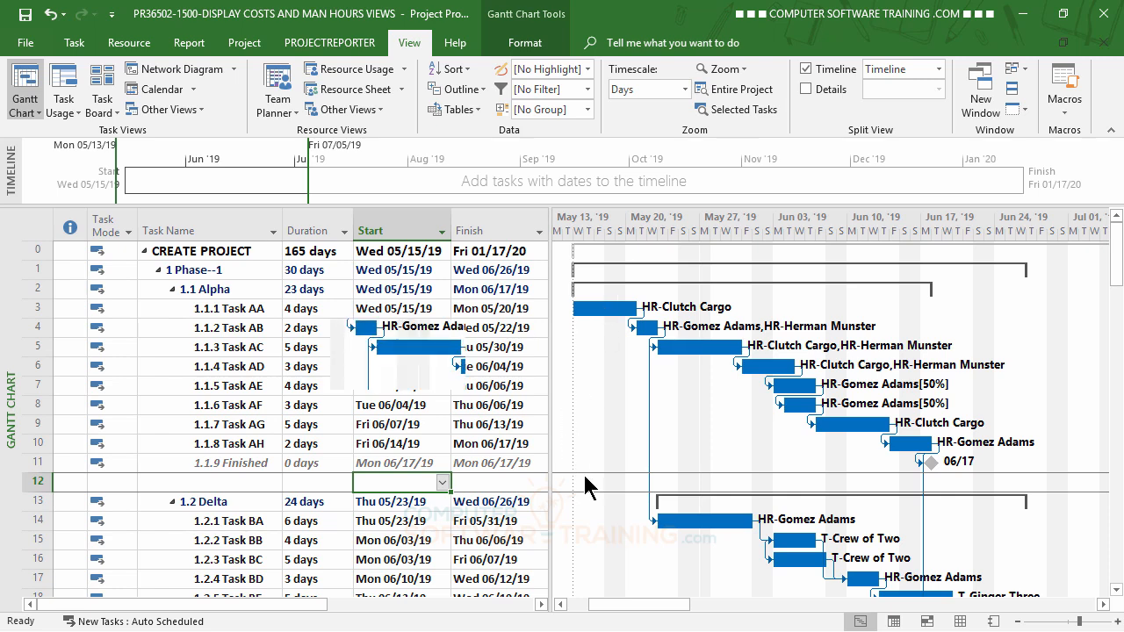
{"action": "left_click", "coordinate": [162, 430]}
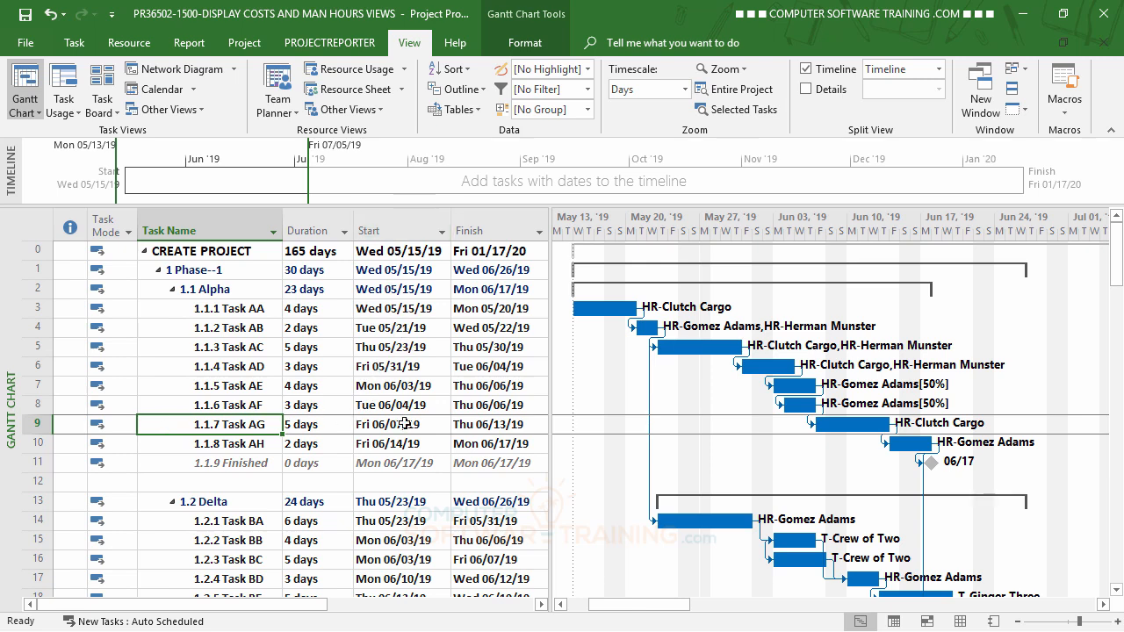
{"action": "right_click", "coordinate": [392, 226]}
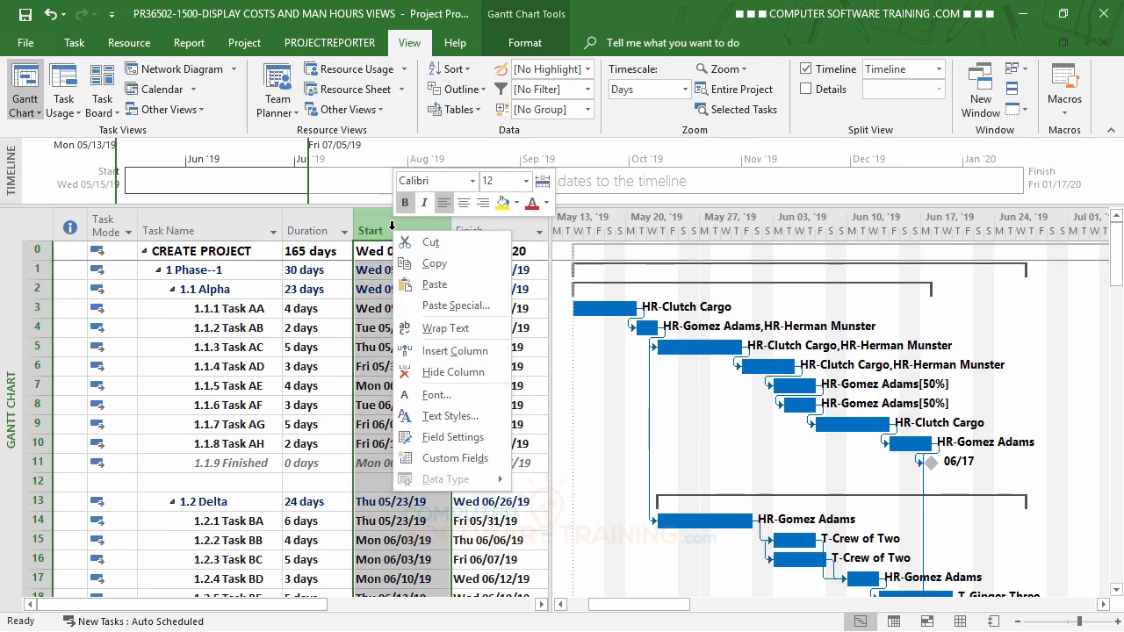
{"action": "left_click", "coordinate": [455, 350]}
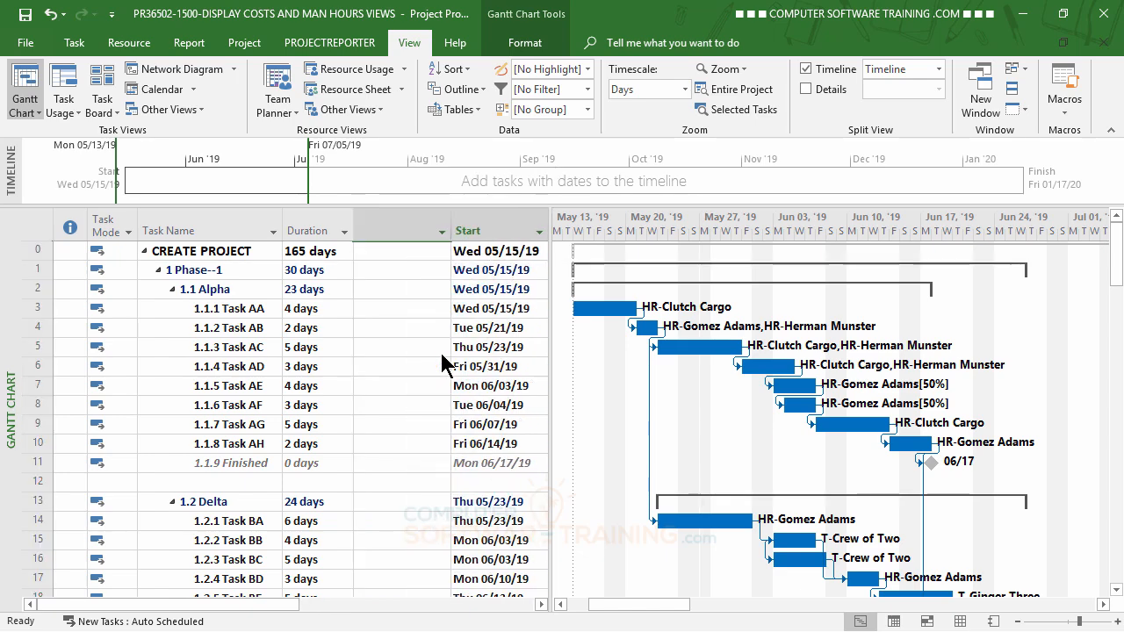
{"action": "left_click_drag", "start_coordinate": [532, 275], "coordinate": [525, 395]}
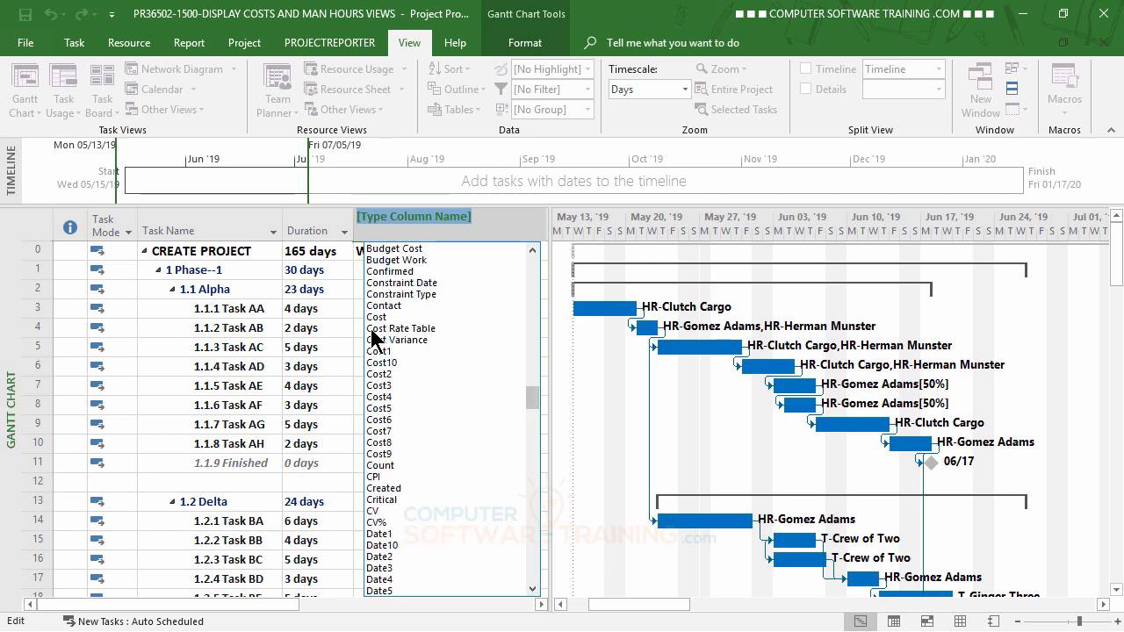
{"action": "left_click", "coordinate": [375, 316]}
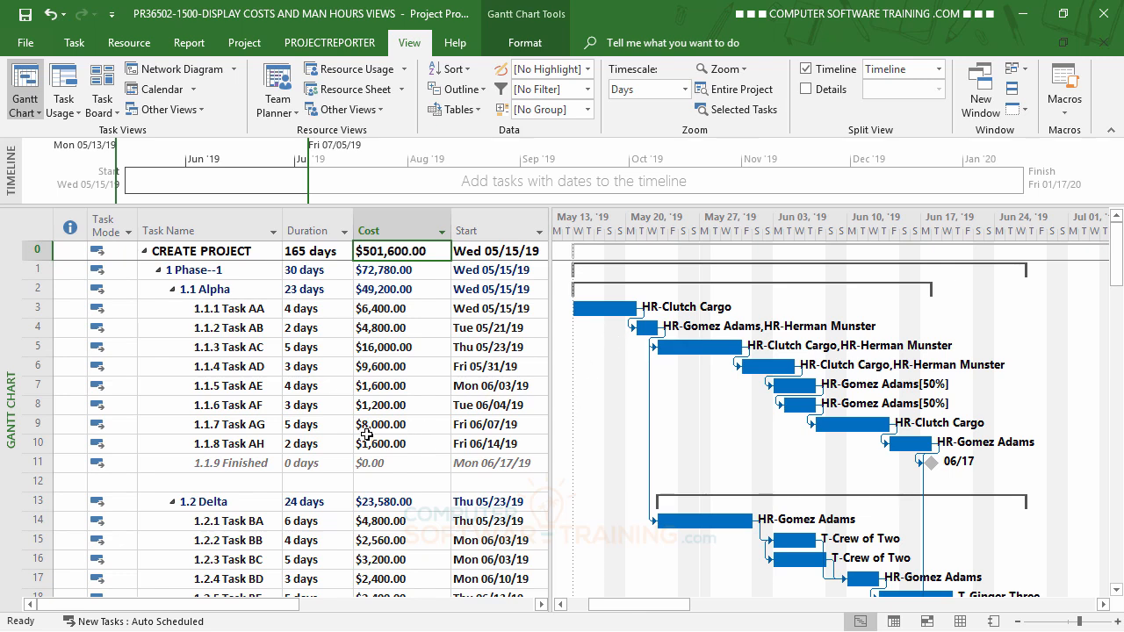
Set the Task bar style to show Cost as text on the left of the Gantt bars.
{"action": "left_click", "coordinate": [527, 44]}
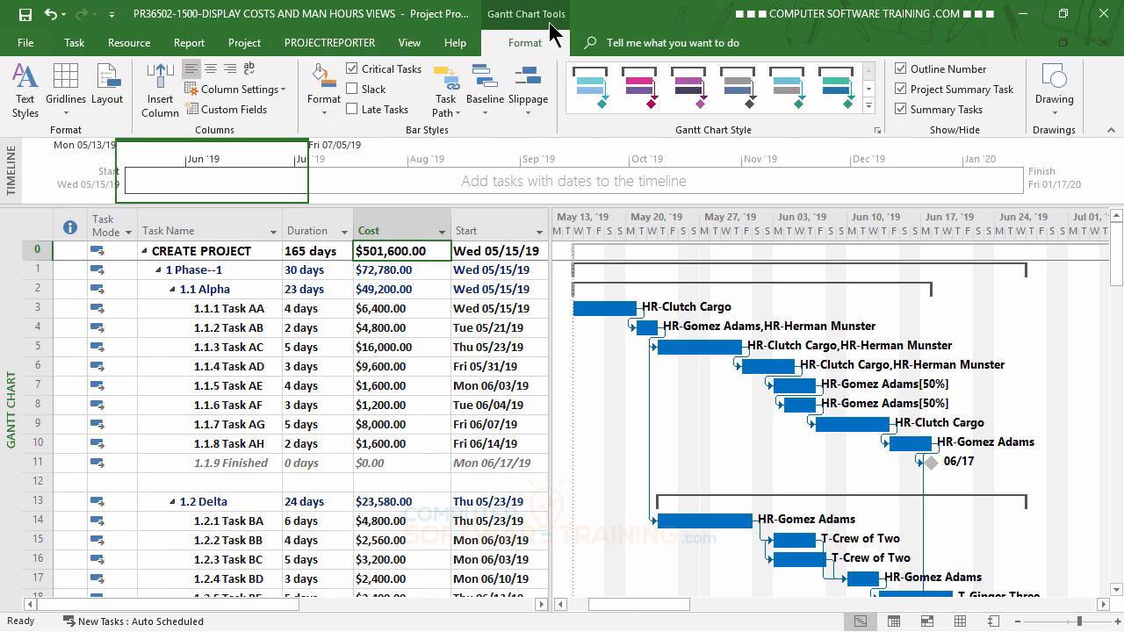
{"action": "left_click", "coordinate": [327, 103]}
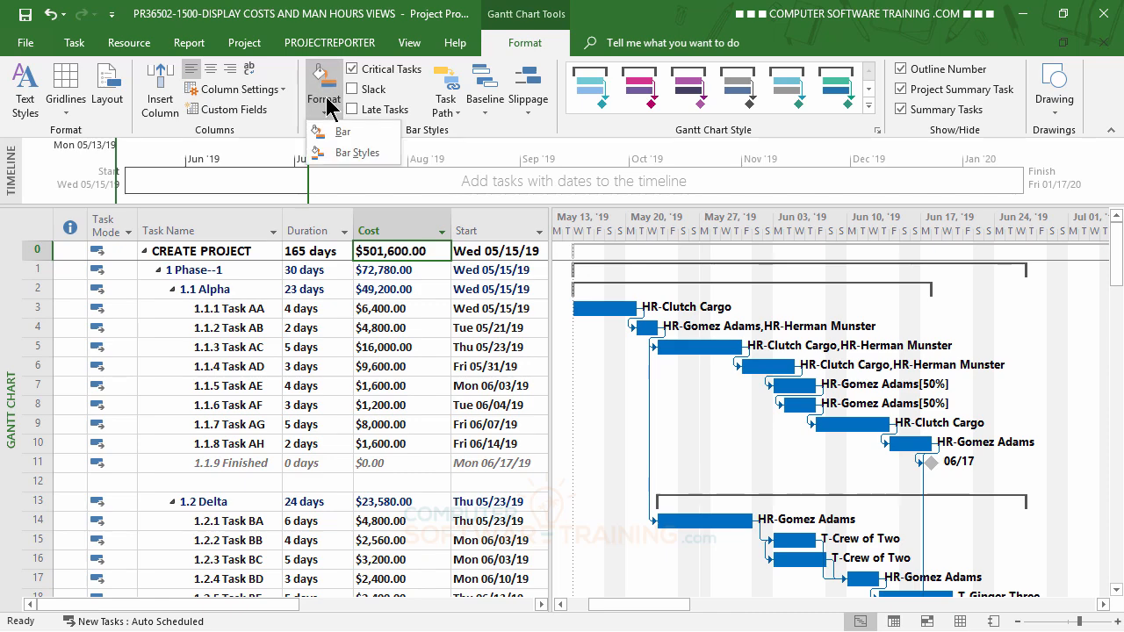
{"action": "left_click", "coordinate": [355, 155]}
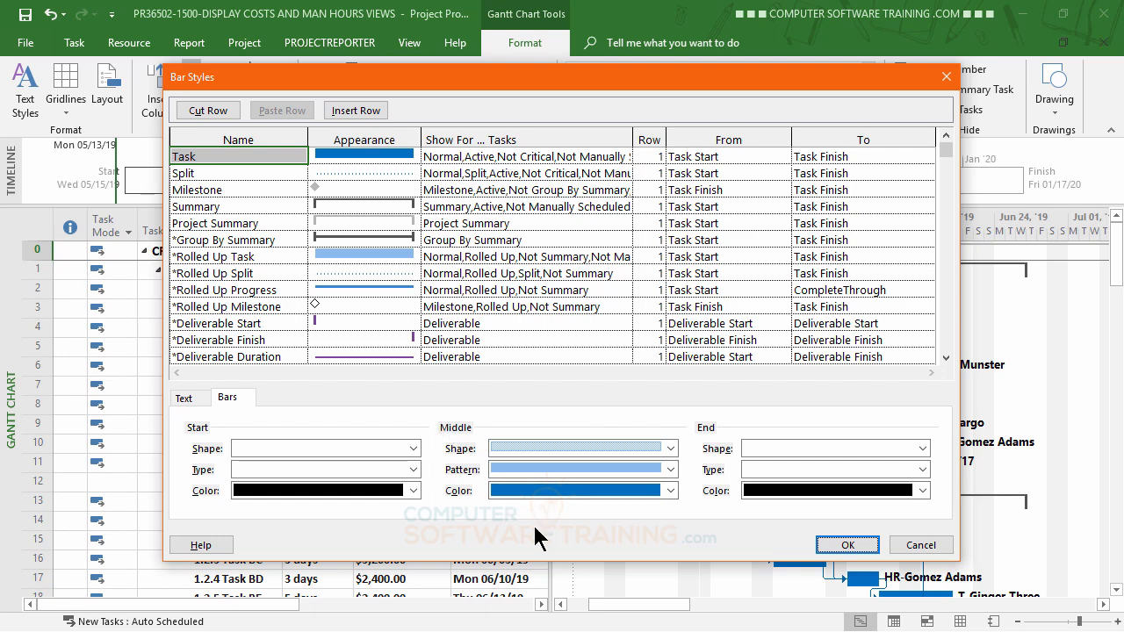
{"action": "left_click", "coordinate": [188, 400]}
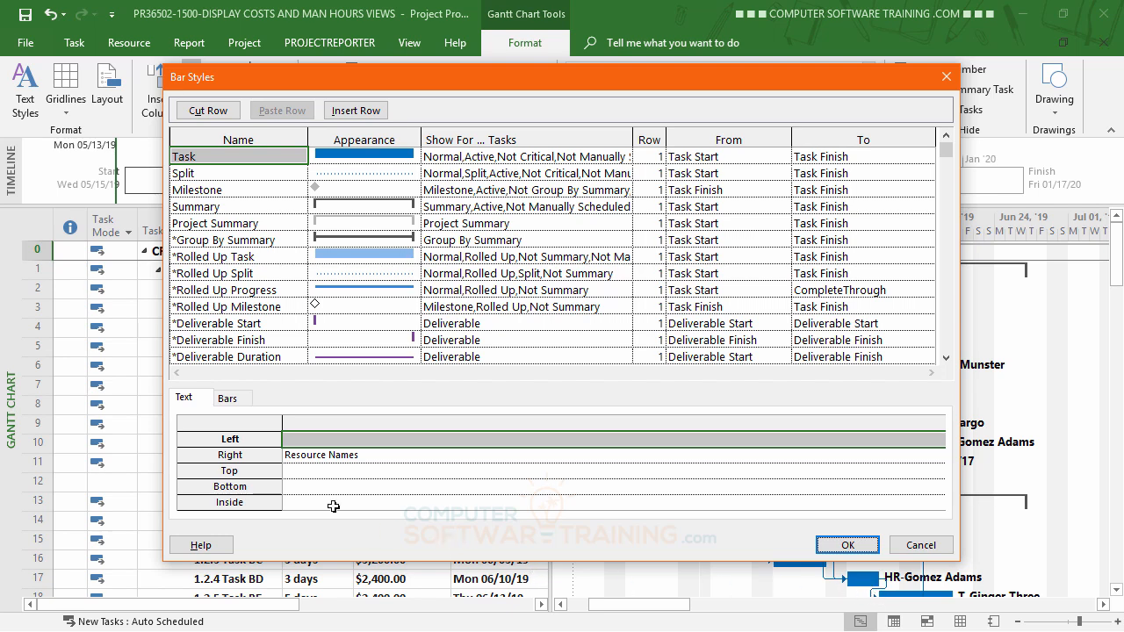
{"action": "left_click", "coordinate": [304, 437]}
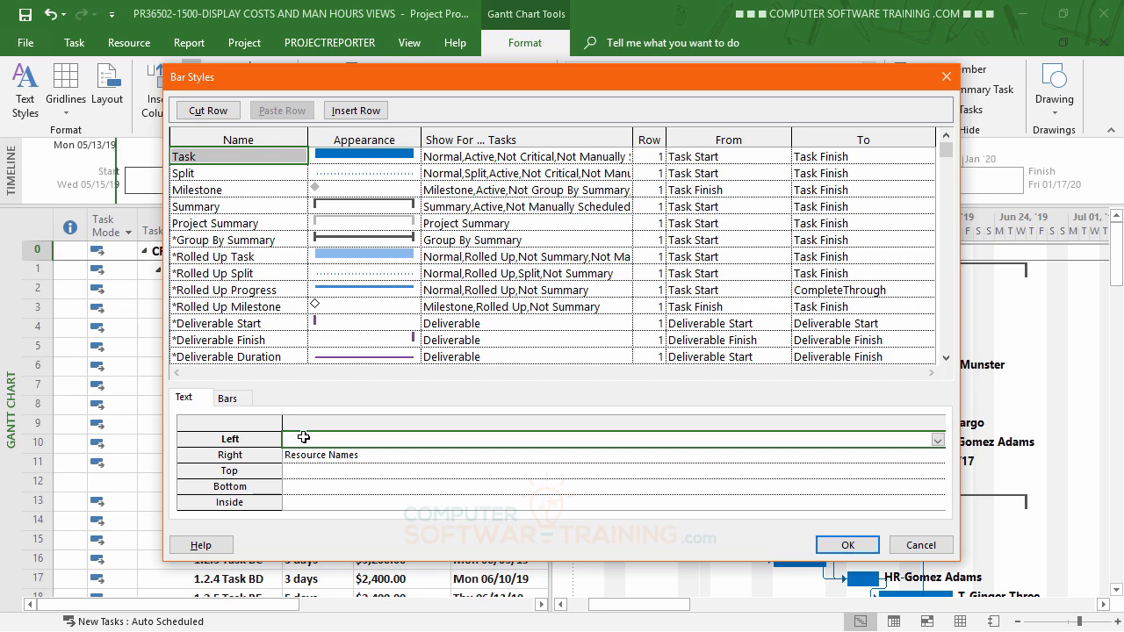
{"action": "left_click", "coordinate": [938, 439]}
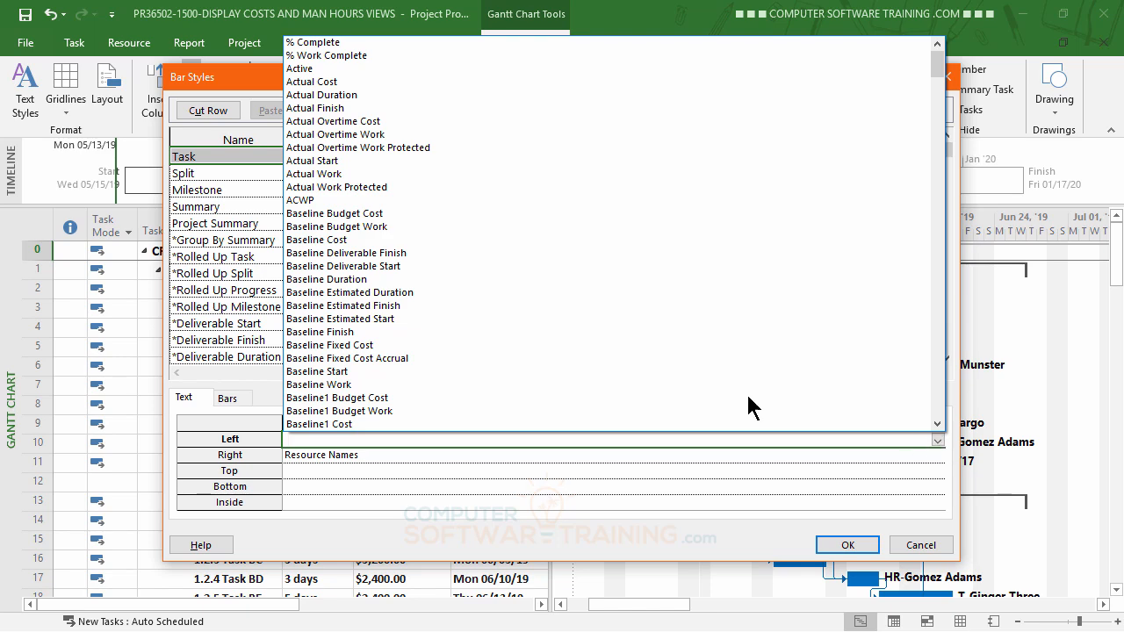
{"action": "scroll", "coordinate": [406, 290], "scroll_direction": "down", "scroll_amount": 2}
{"action": "scroll", "coordinate": [406, 298], "scroll_direction": "down", "scroll_amount": 20}
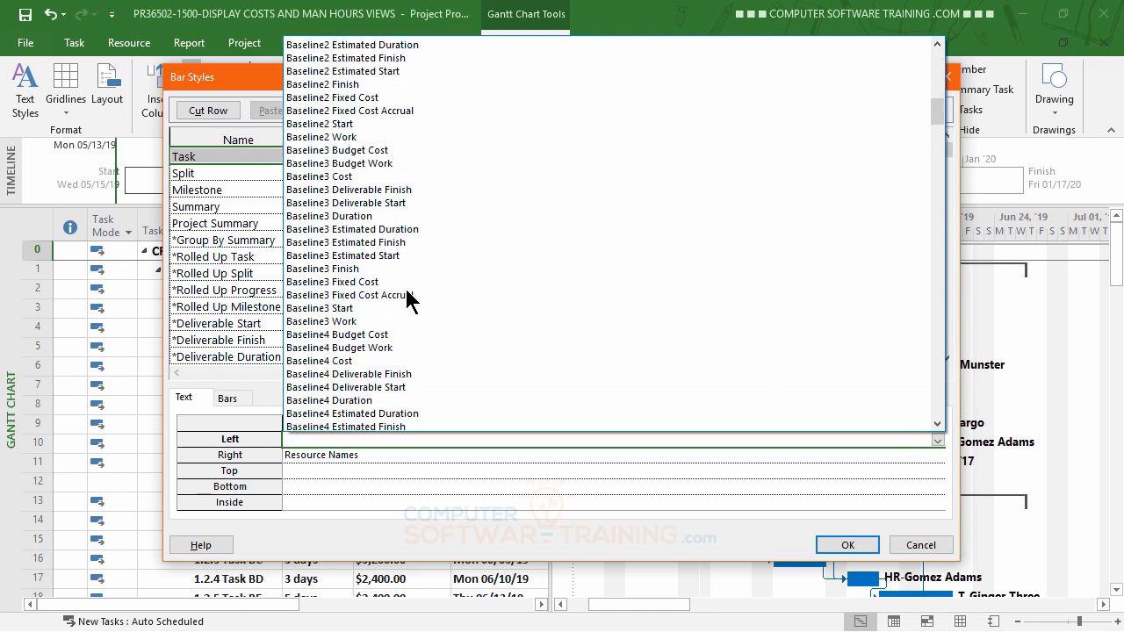
{"action": "scroll", "coordinate": [407, 299], "scroll_direction": "down", "scroll_amount": 19}
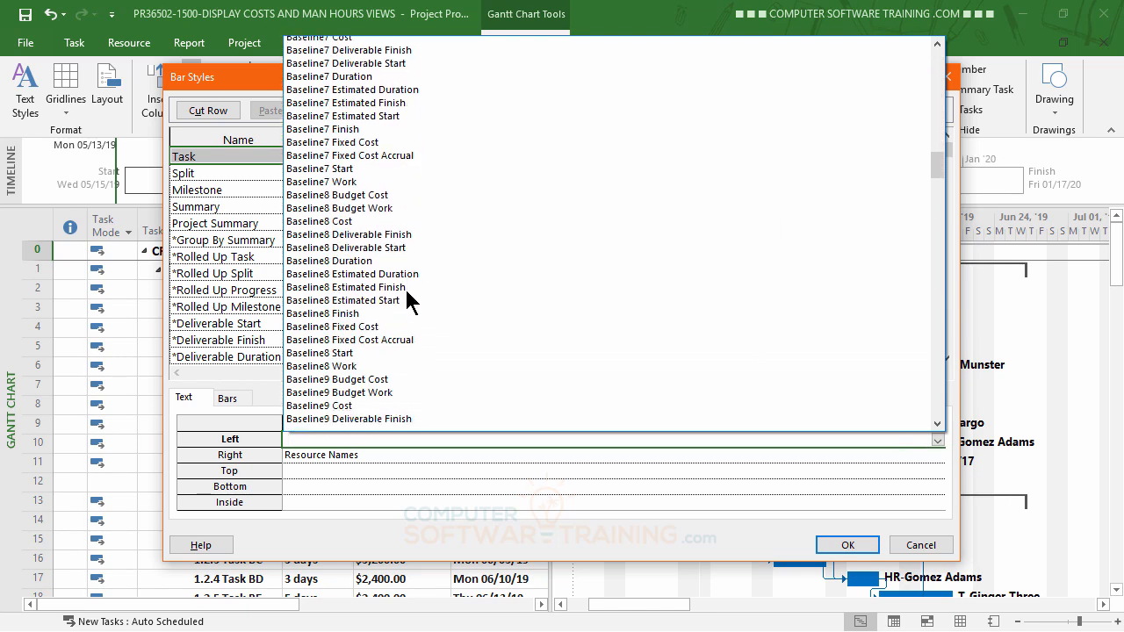
{"action": "scroll", "coordinate": [404, 286], "scroll_direction": "down", "scroll_amount": 5}
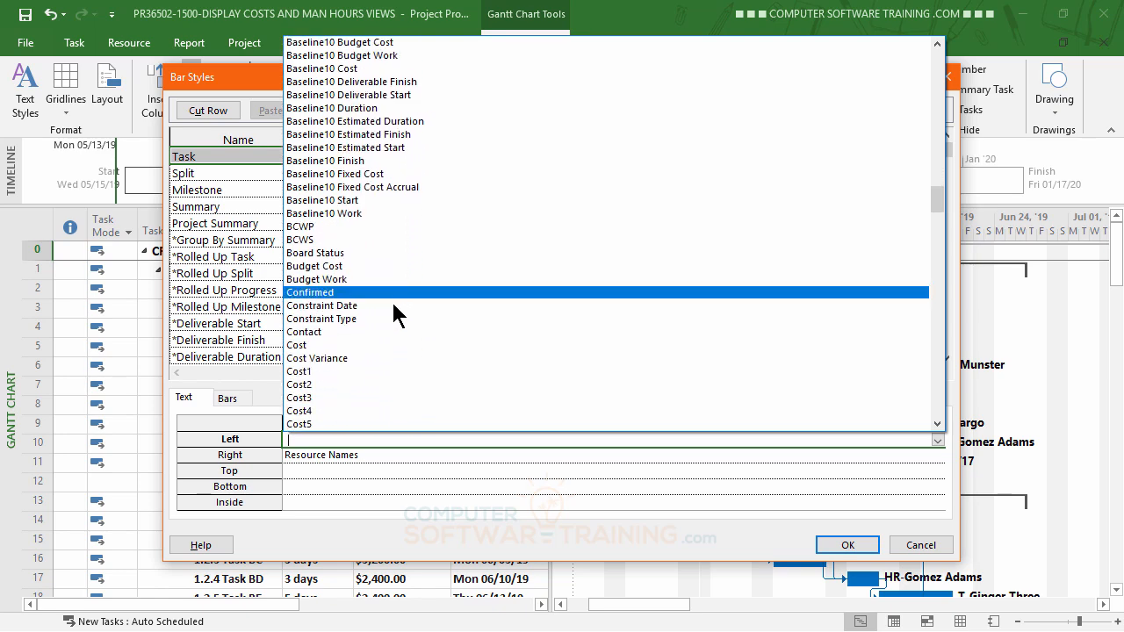
{"action": "left_click", "coordinate": [303, 346]}
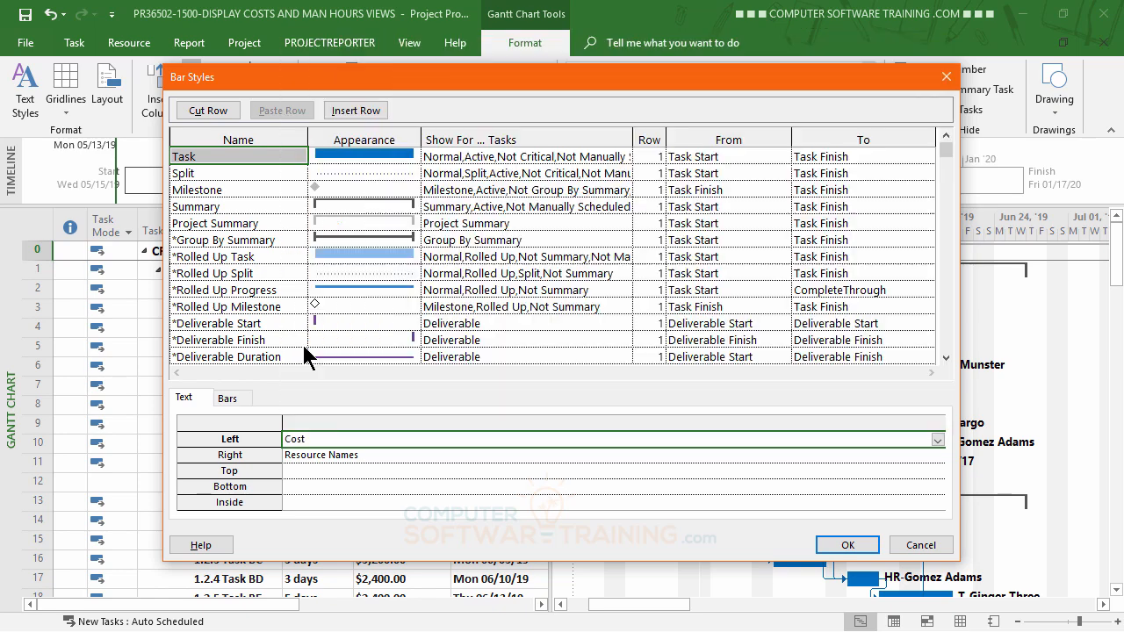
{"action": "left_click", "coordinate": [845, 546]}
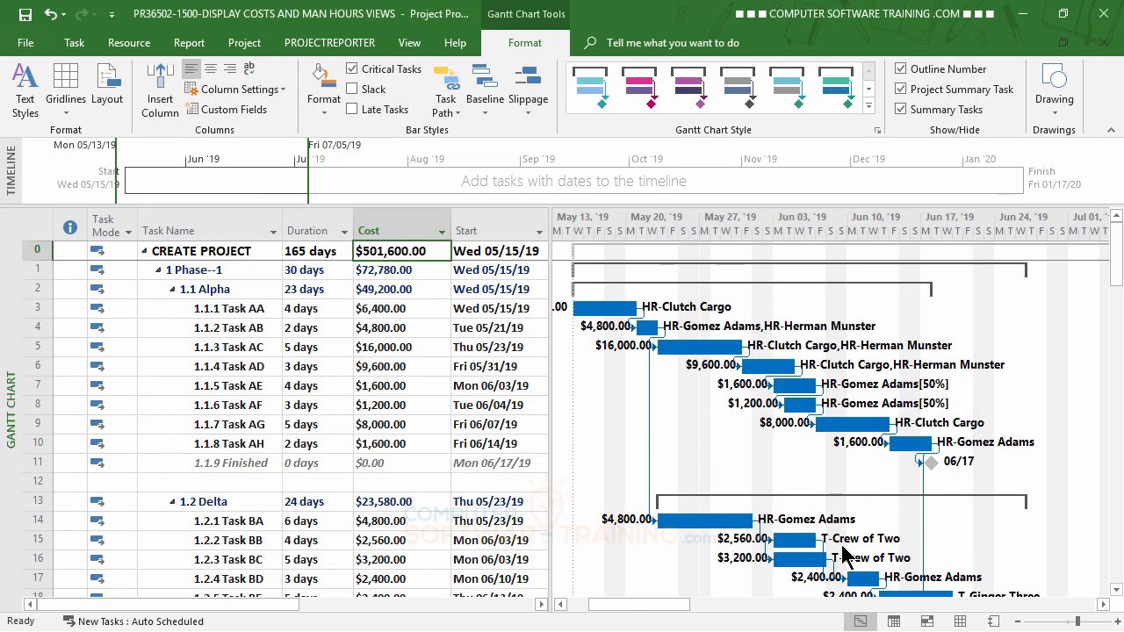
Examine the cost labels on the Gantt bars across the later phases of the project.
{"action": "scroll", "coordinate": [708, 473], "scroll_direction": "down", "scroll_amount": 2}
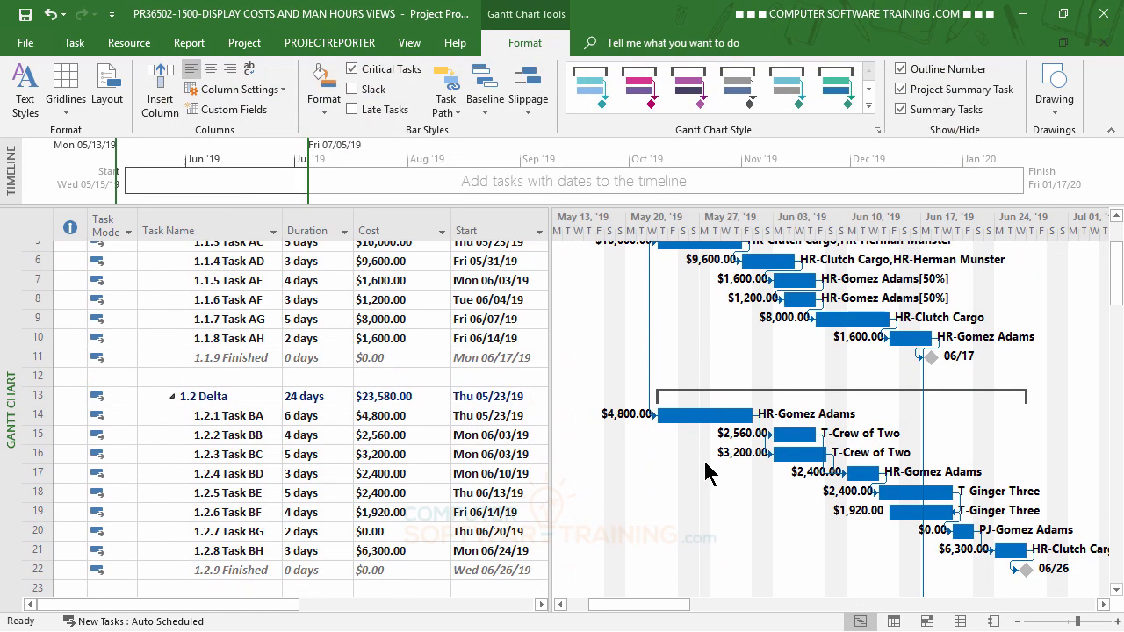
{"action": "scroll", "coordinate": [708, 472], "scroll_direction": "down", "scroll_amount": 5}
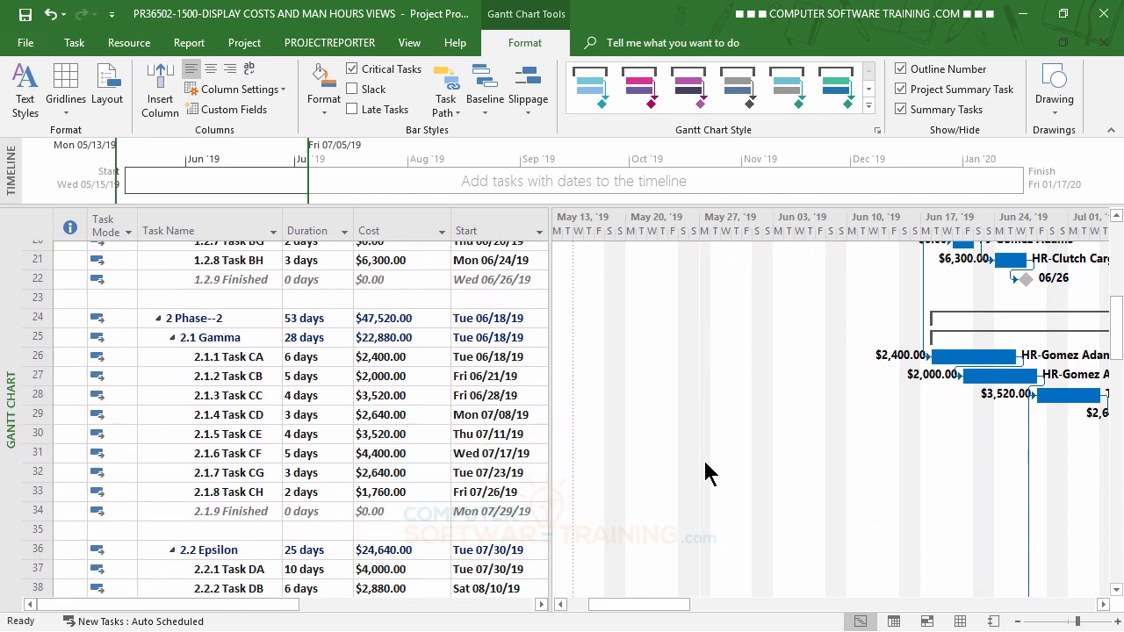
{"action": "scroll", "coordinate": [708, 472], "scroll_direction": "down", "scroll_amount": 1}
{"action": "left_click_drag", "start_coordinate": [667, 606], "coordinate": [795, 606]}
{"action": "left_click_drag", "start_coordinate": [791, 606], "coordinate": [626, 597]}
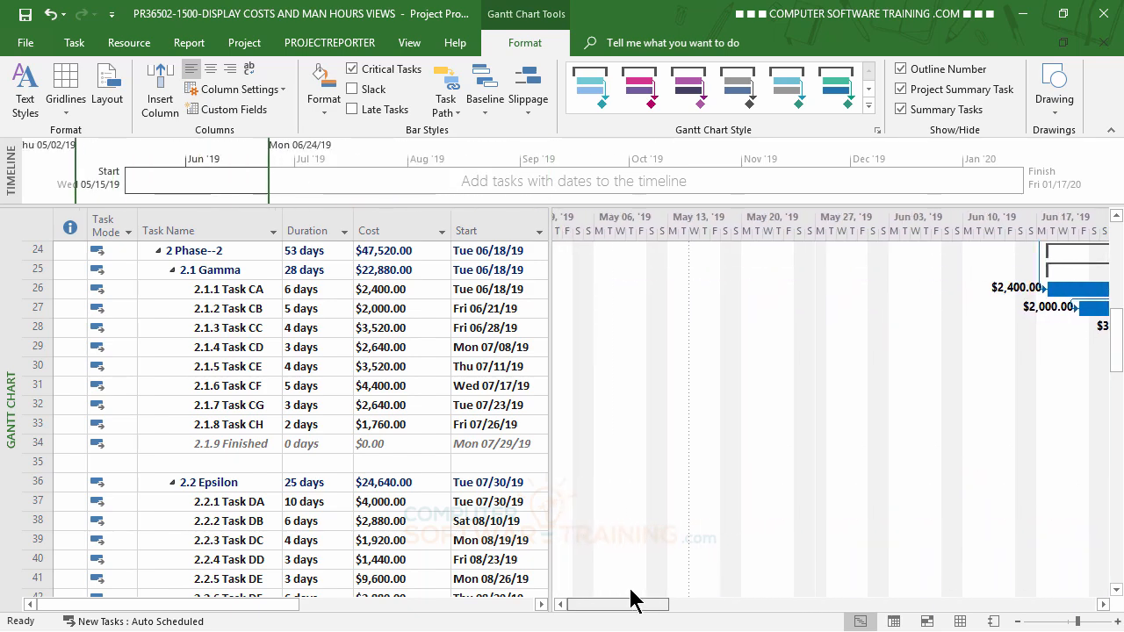
{"action": "scroll", "coordinate": [652, 523], "scroll_direction": "up", "scroll_amount": 8}
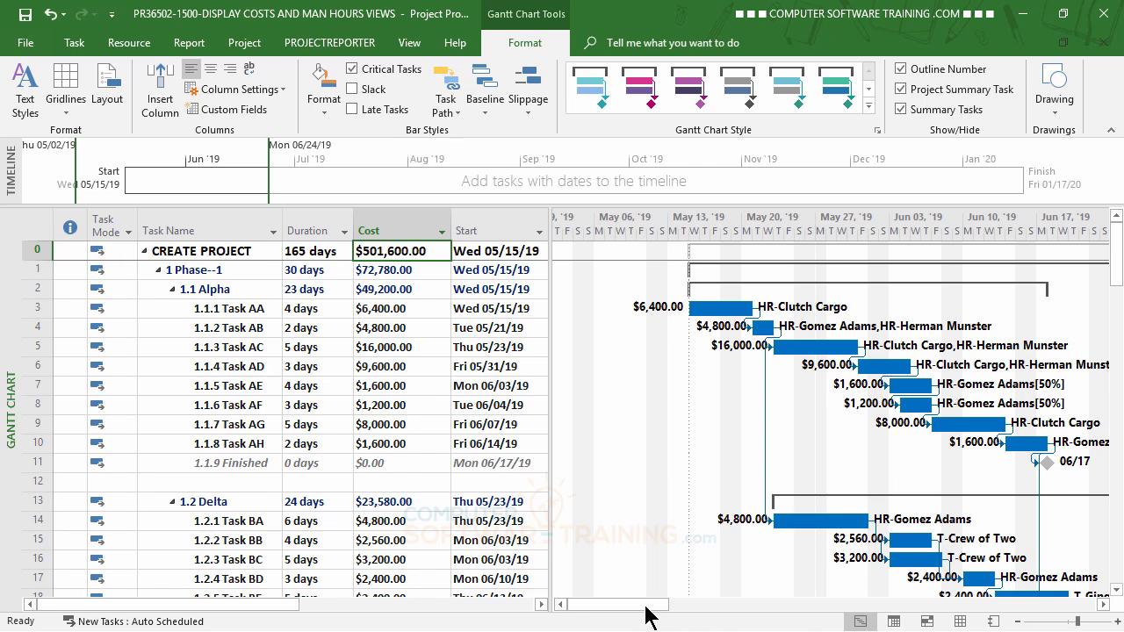
{"action": "left_click_drag", "start_coordinate": [648, 604], "coordinate": [735, 603]}
{"action": "scroll", "coordinate": [732, 534], "scroll_direction": "down", "scroll_amount": 9}
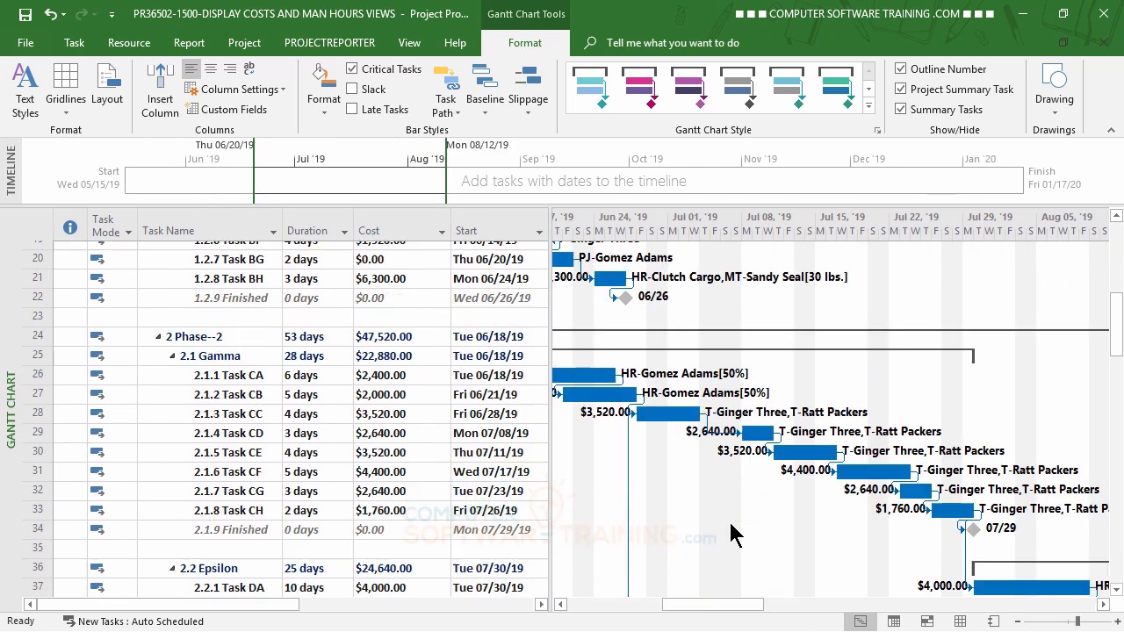
{"action": "mouse_move", "coordinate": [703, 607]}
{"action": "left_mouse_down"}
{"action": "mouse_move", "coordinate": [798, 612]}
{"action": "mouse_move", "coordinate": [632, 615]}
{"action": "mouse_move", "coordinate": [664, 619]}
{"action": "mouse_move", "coordinate": [702, 601]}
{"action": "left_mouse_up"}
{"action": "scroll", "coordinate": [788, 552], "scroll_direction": "down", "scroll_amount": 1}
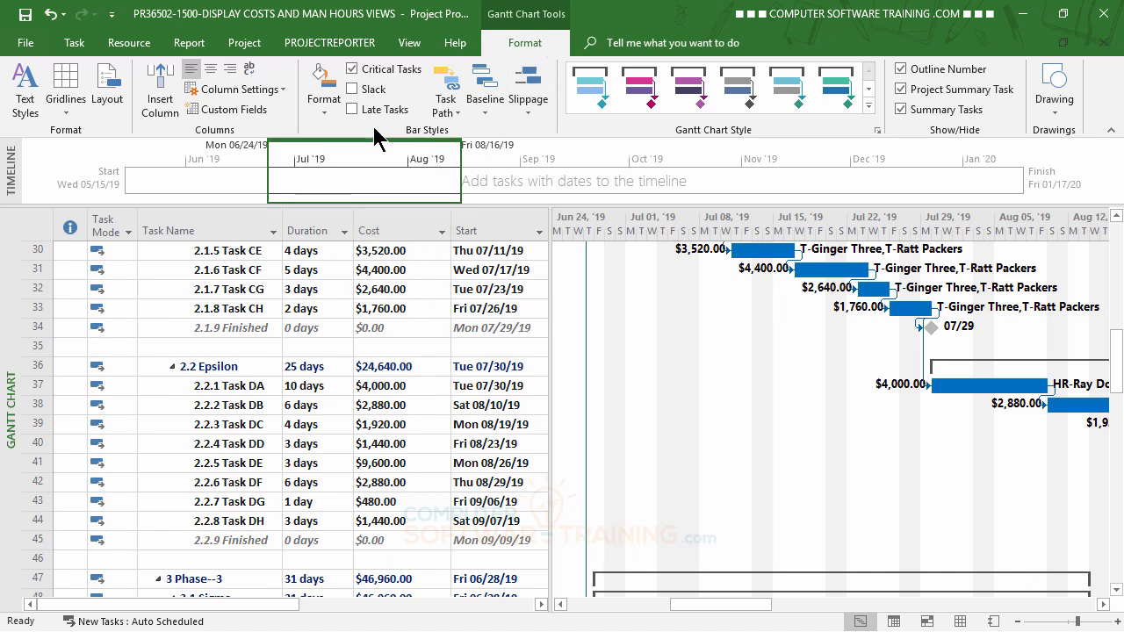
Set the Critical bar style to show Cost as text on the left of its bars.
{"action": "left_click", "coordinate": [328, 107]}
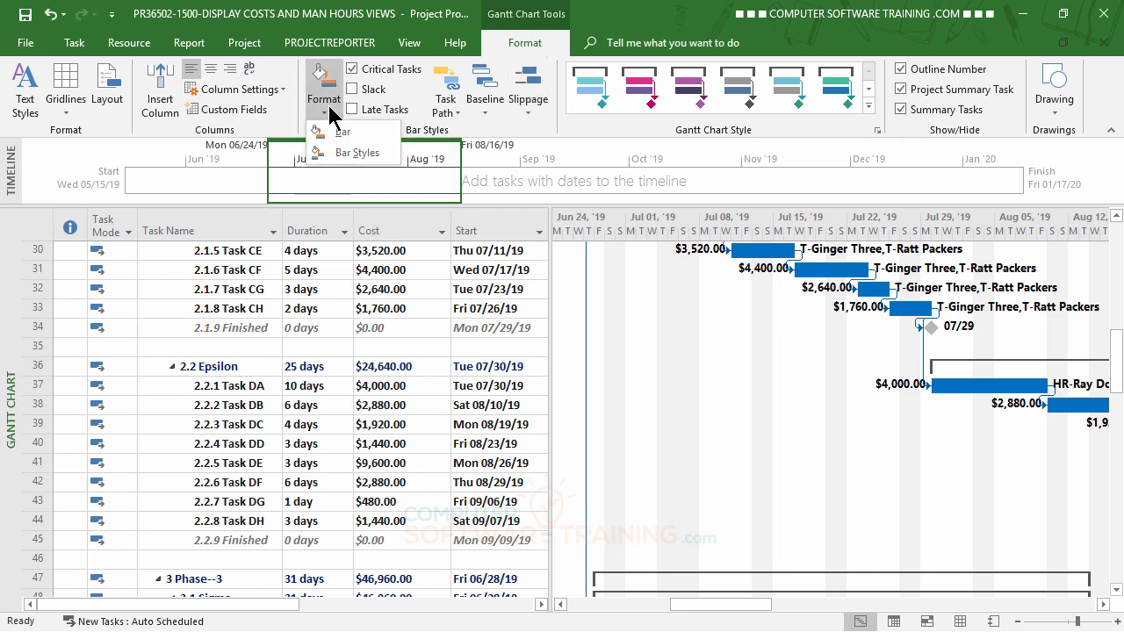
{"action": "left_click", "coordinate": [347, 153]}
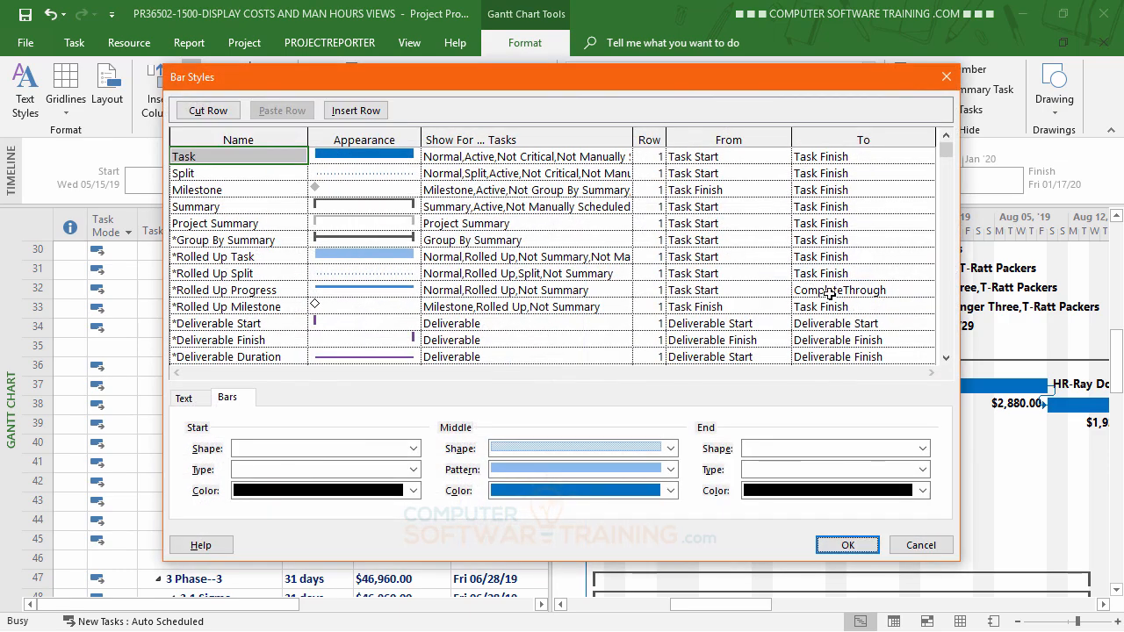
{"action": "left_click_drag", "start_coordinate": [944, 358], "coordinate": [945, 358]}
{"action": "left_click_drag", "start_coordinate": [945, 134], "coordinate": [947, 136]}
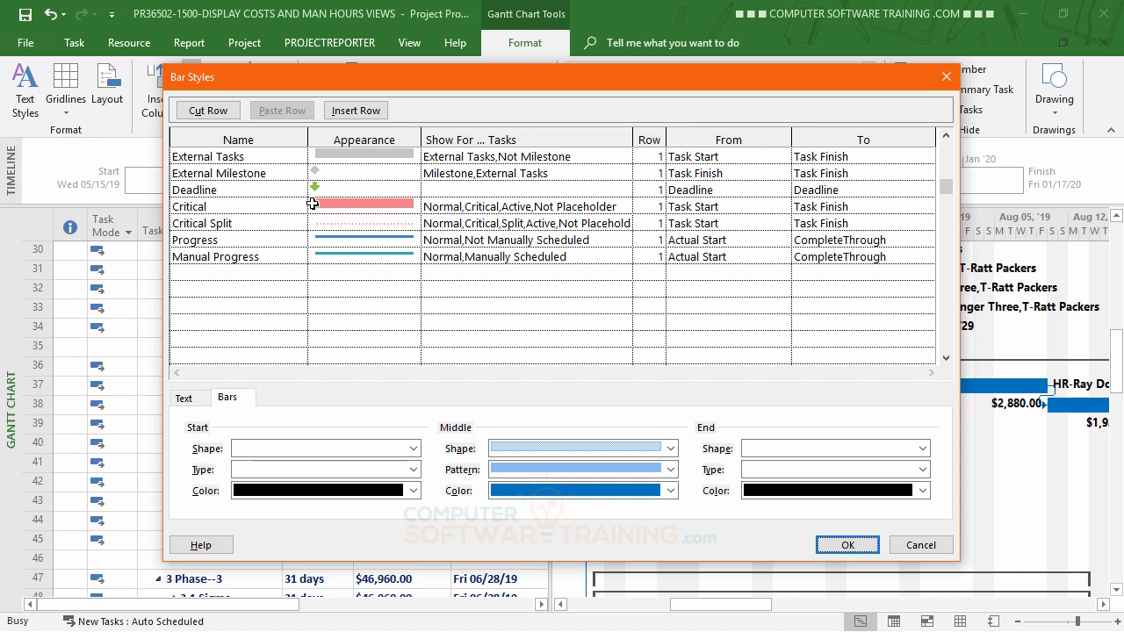
{"action": "left_click", "coordinate": [278, 204]}
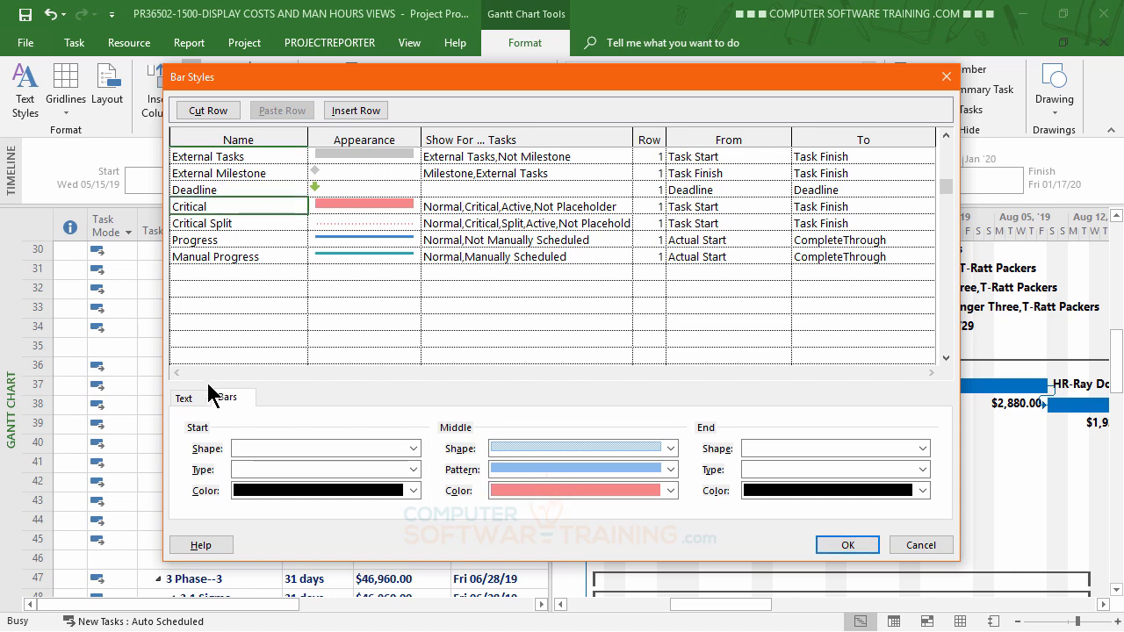
{"action": "left_click", "coordinate": [184, 397]}
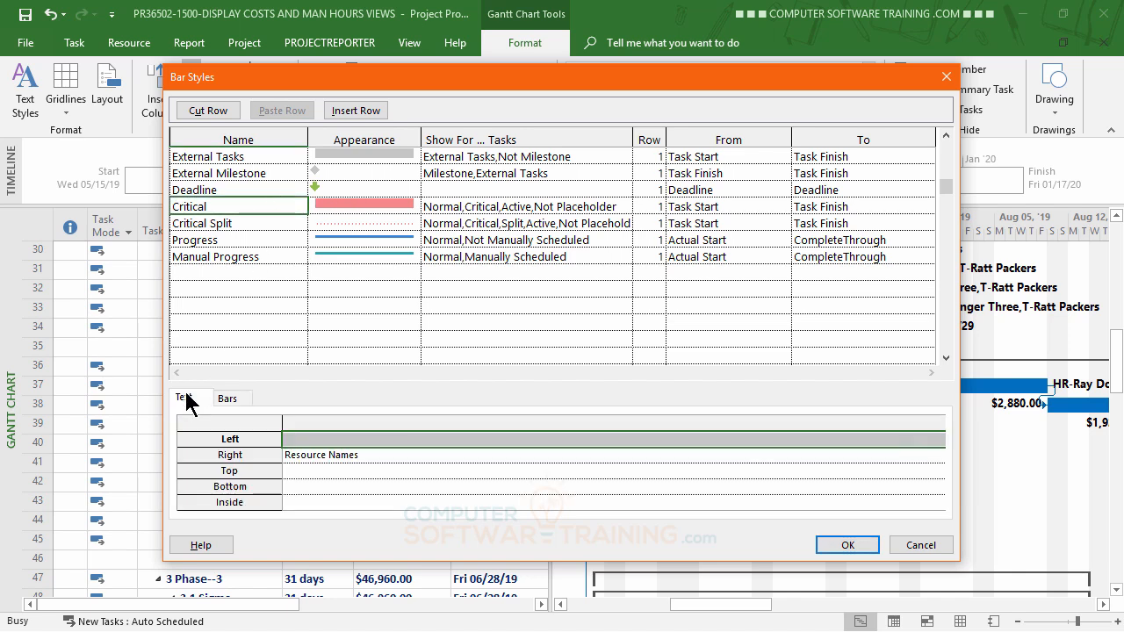
{"action": "left_click", "coordinate": [314, 440]}
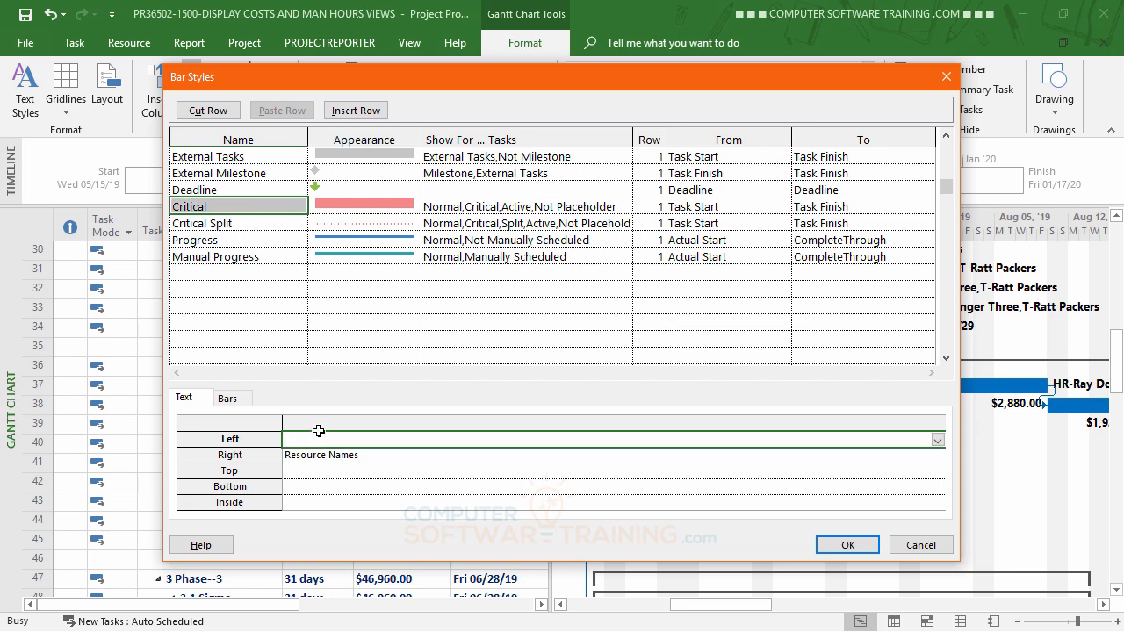
{"action": "type", "text": "Cost"}
{"action": "left_click", "coordinate": [846, 545]}
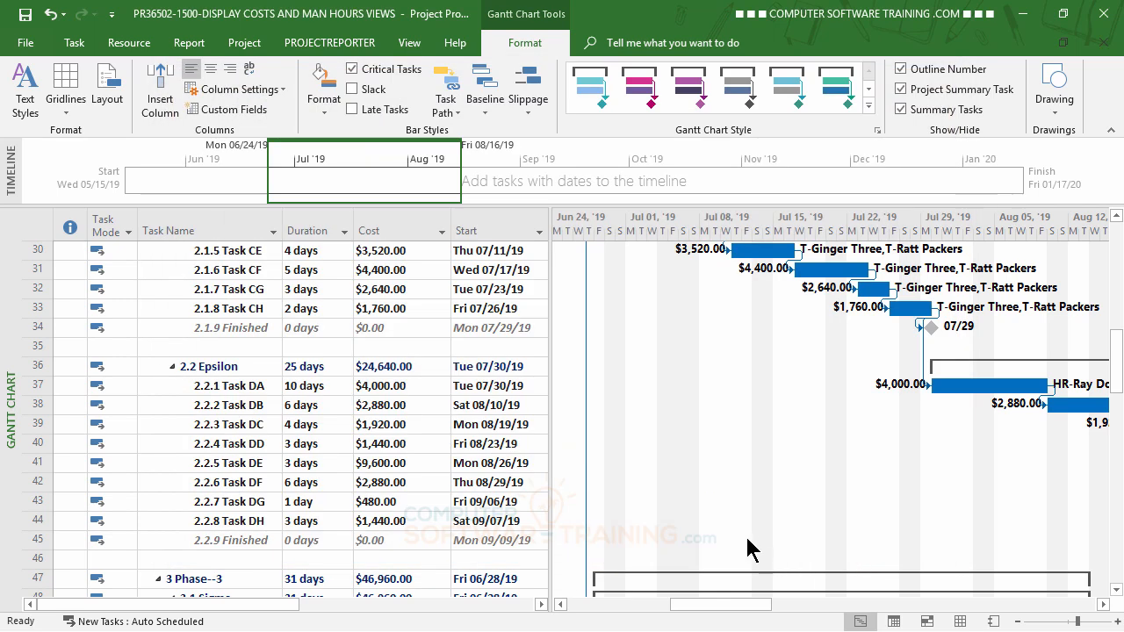
Review the cost labels beside the Phase--1 bars at the start of the schedule.
{"action": "scroll", "coordinate": [747, 545], "scroll_direction": "up", "scroll_amount": 8}
{"action": "left_click", "coordinate": [562, 606]}
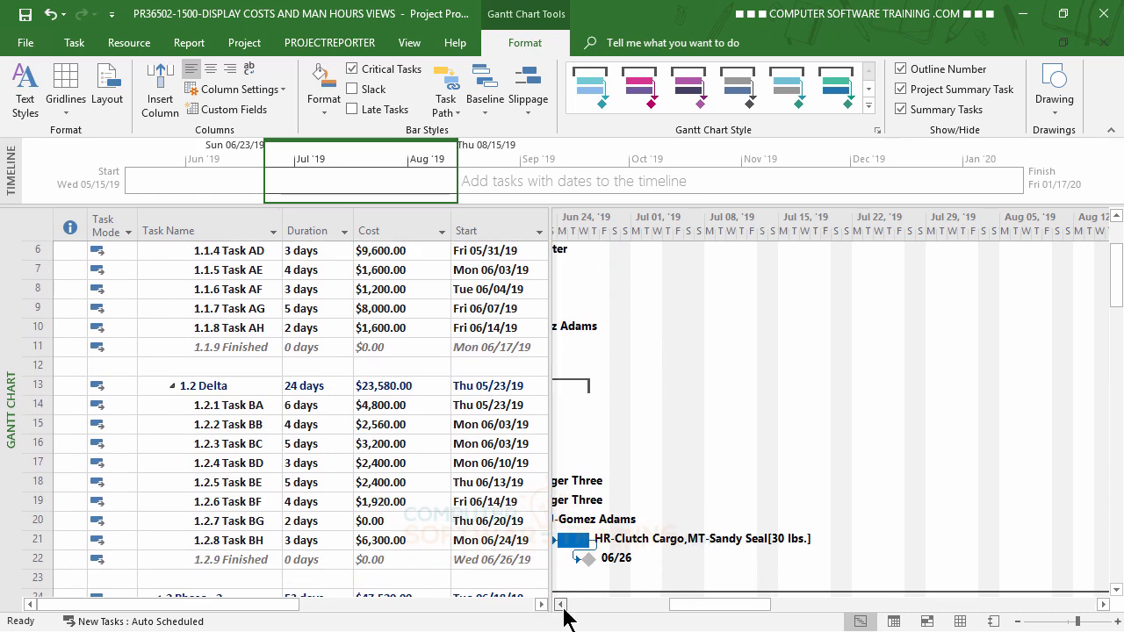
{"action": "left_click", "coordinate": [562, 606]}
{"action": "left_click", "coordinate": [562, 606]}
{"action": "left_click_drag", "start_coordinate": [685, 605], "coordinate": [603, 609]}
{"action": "scroll", "coordinate": [597, 552], "scroll_direction": "up", "scroll_amount": 2}
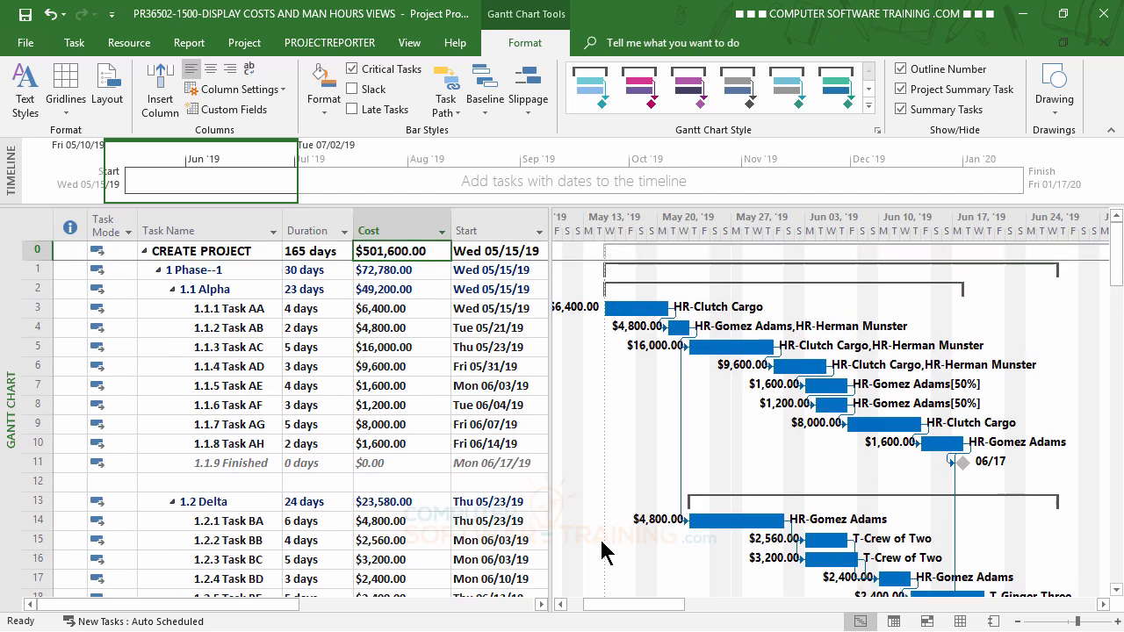
{"action": "left_click_drag", "start_coordinate": [642, 609], "coordinate": [636, 609]}
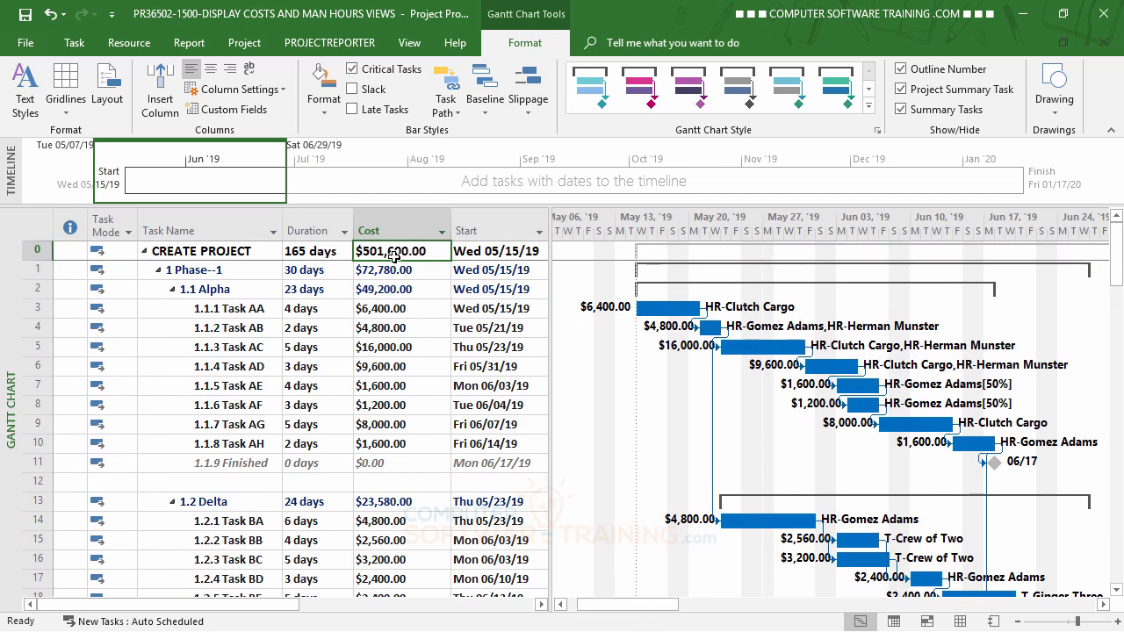